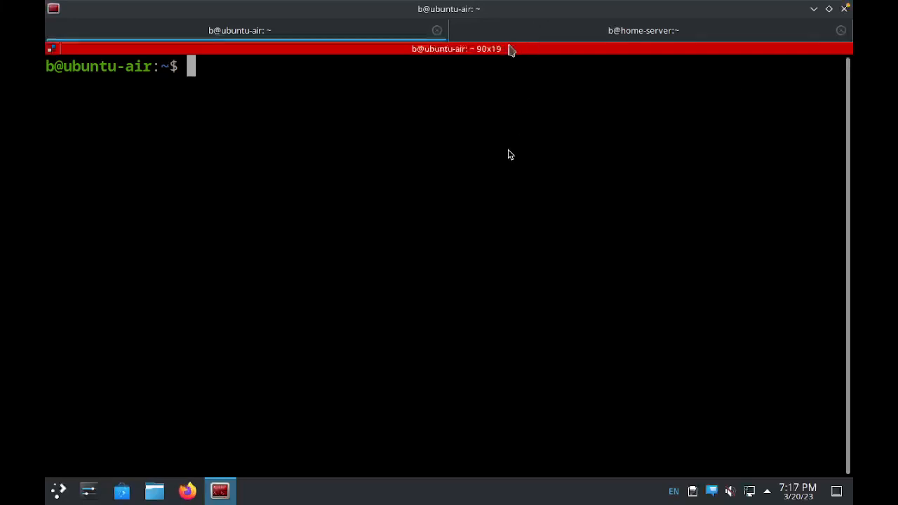
pyautogui.write('ap')
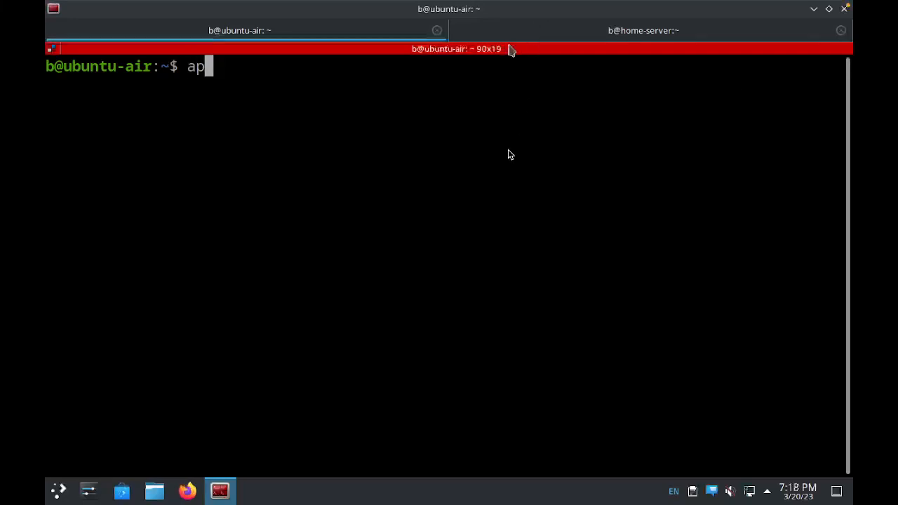
pyautogui.write('t search')
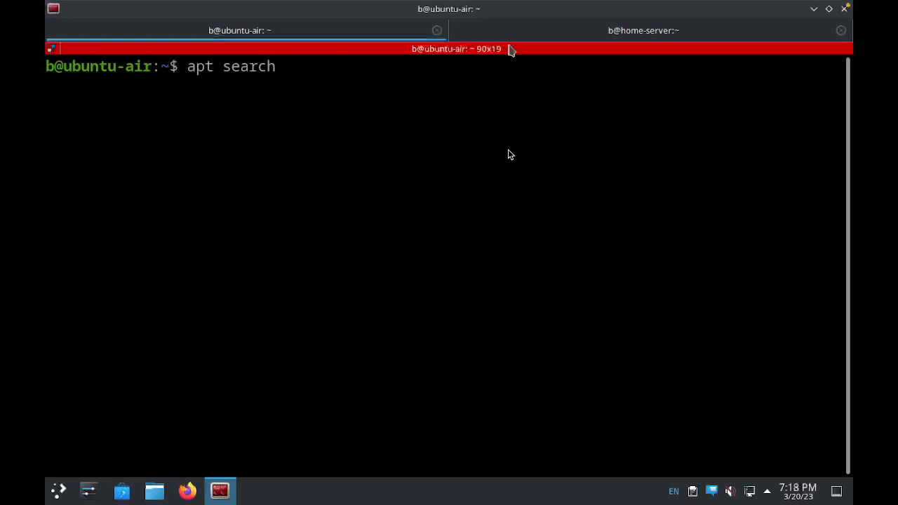
pyautogui.write(' net-tools')
# Run apt search net-tools to list matching Ubuntu packages.
pyautogui.press('Return')
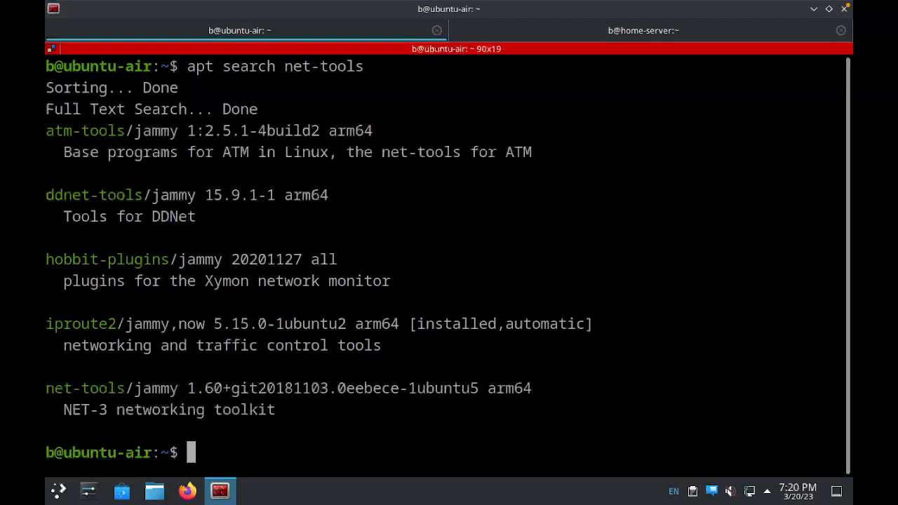
pyautogui.write('clear')
# Clear the screen, run apt info vim, and select the note about one additional record.
pyautogui.press('Return')
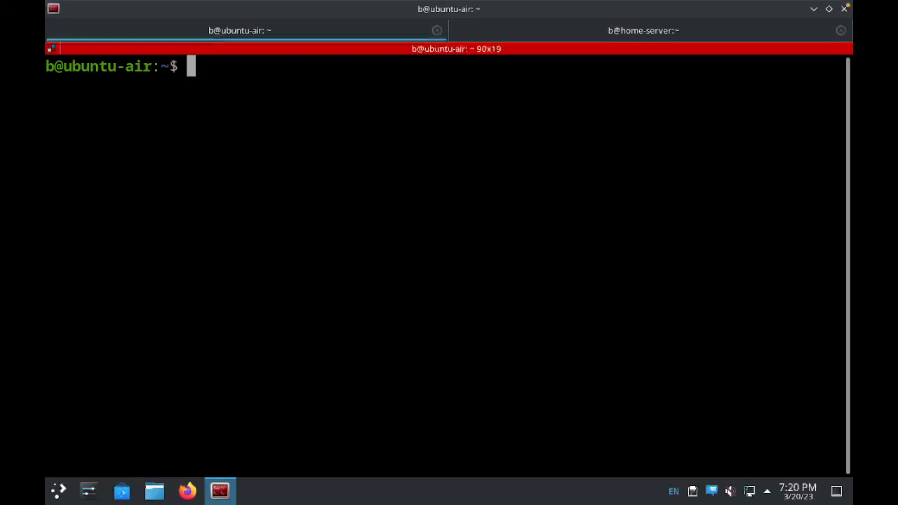
pyautogui.write('apt inf')
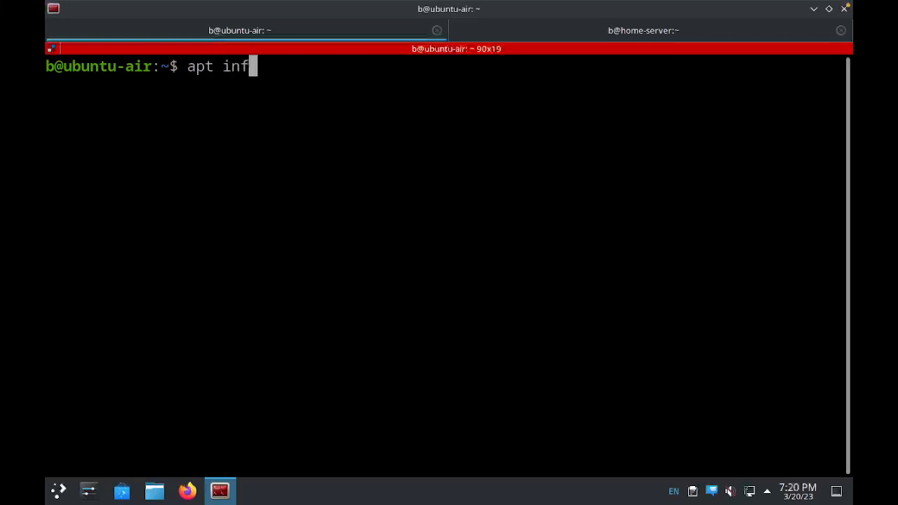
pyautogui.write('o vim')
pyautogui.press('Return')
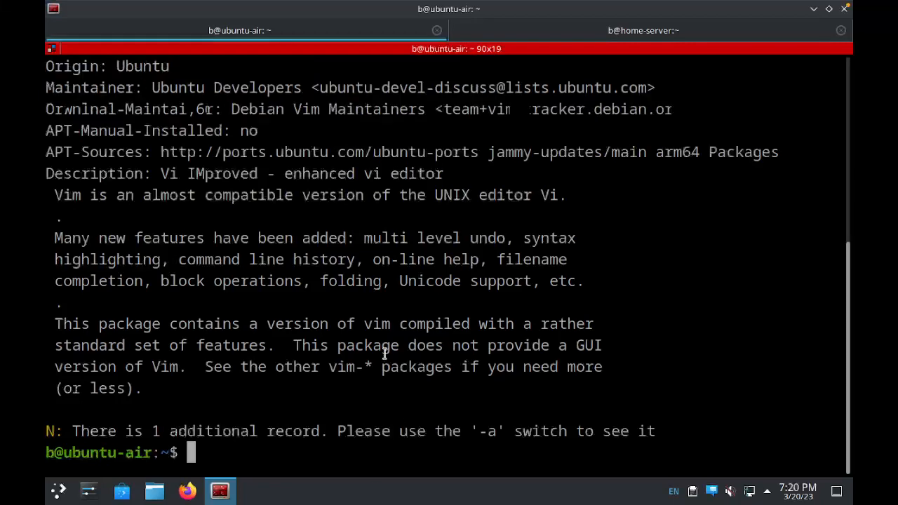
pyautogui.scroll(5, 384, 354)
pyautogui.scroll(3, 384, 354)
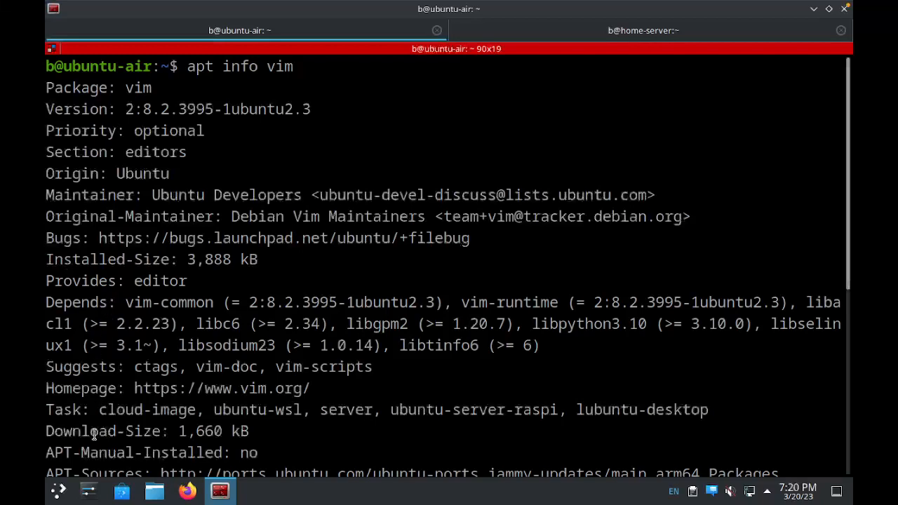
pyautogui.scroll(-1, 96, 434)
pyautogui.scroll(-1, 96, 434)
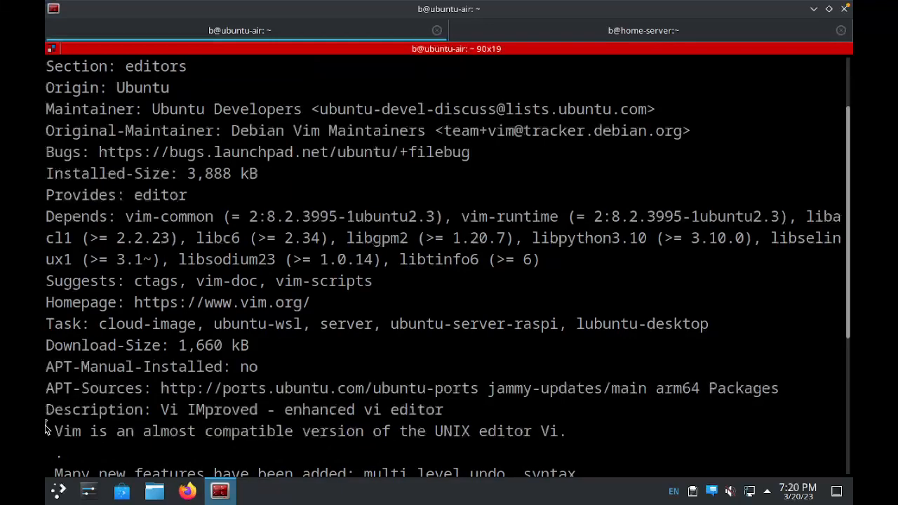
pyautogui.scroll(-2, 96, 359)
pyautogui.scroll(-2, 96, 359)
pyautogui.scroll(-2, 96, 360)
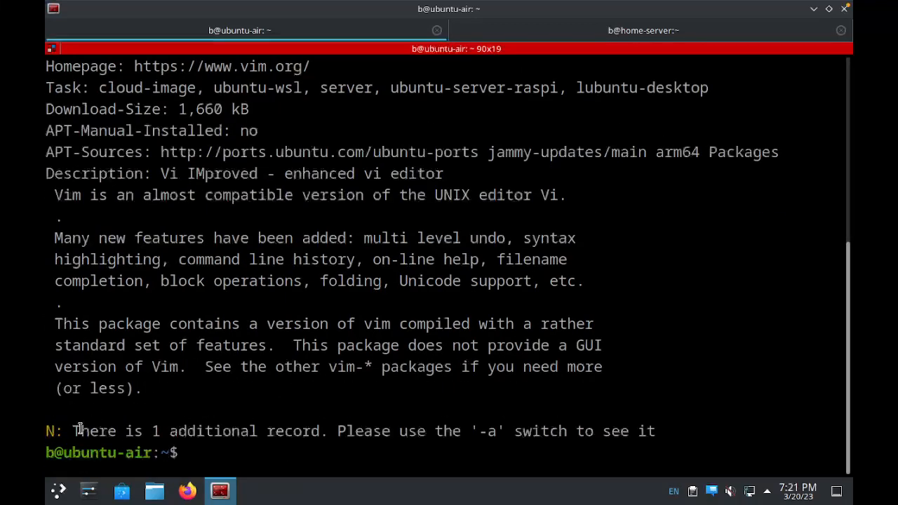
pyautogui.moveTo(73, 431); pyautogui.dragTo(637, 431)
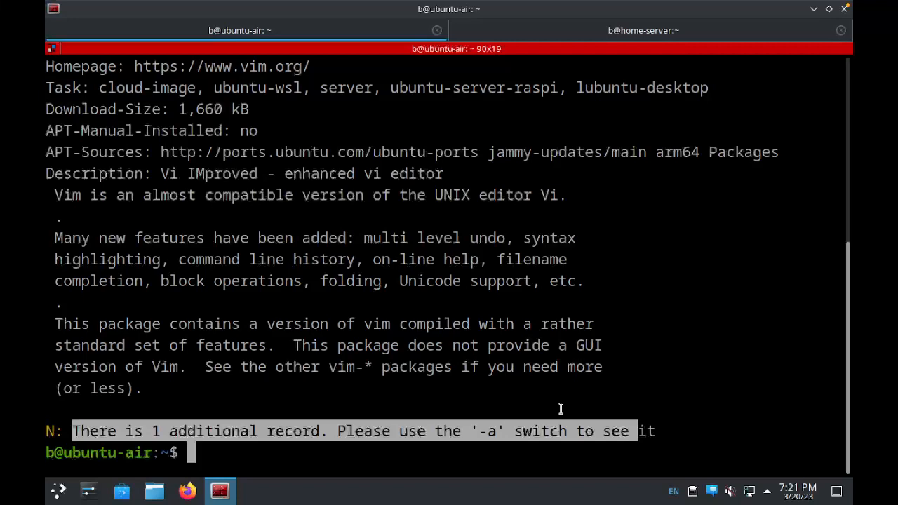
pyautogui.write('clear')
# Clear the screen and run snap info nvim to show Neovim's description and channel versions.
pyautogui.press('Return')
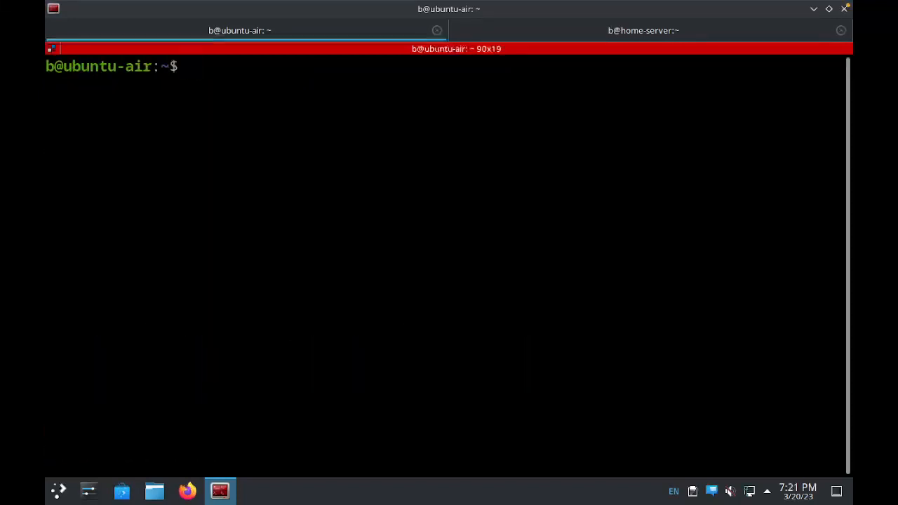
pyautogui.write('snap info nvim')
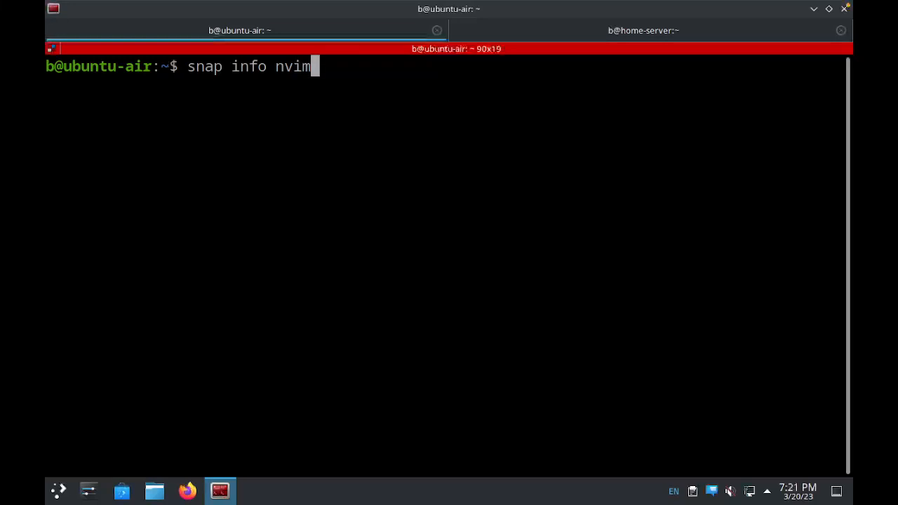
pyautogui.press('Return')
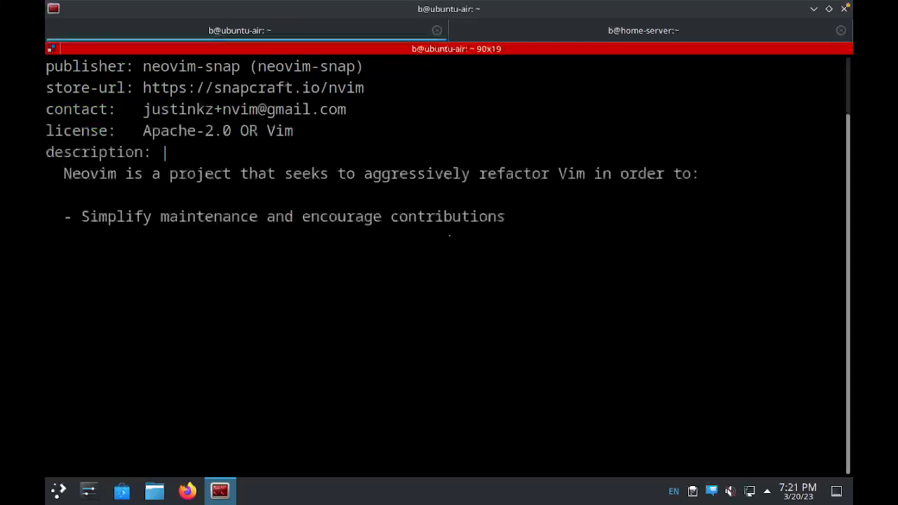
pyautogui.scroll(2, 468, 349)
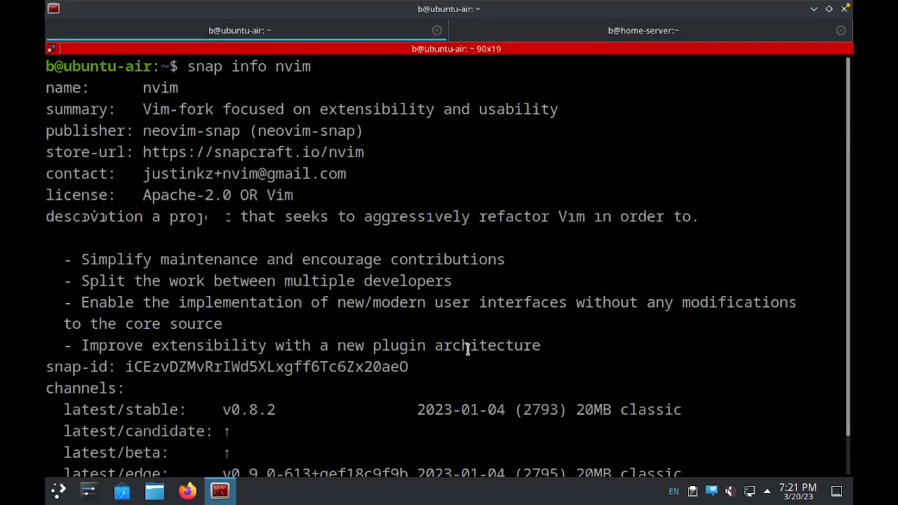
pyautogui.scroll(1, 281, 210)
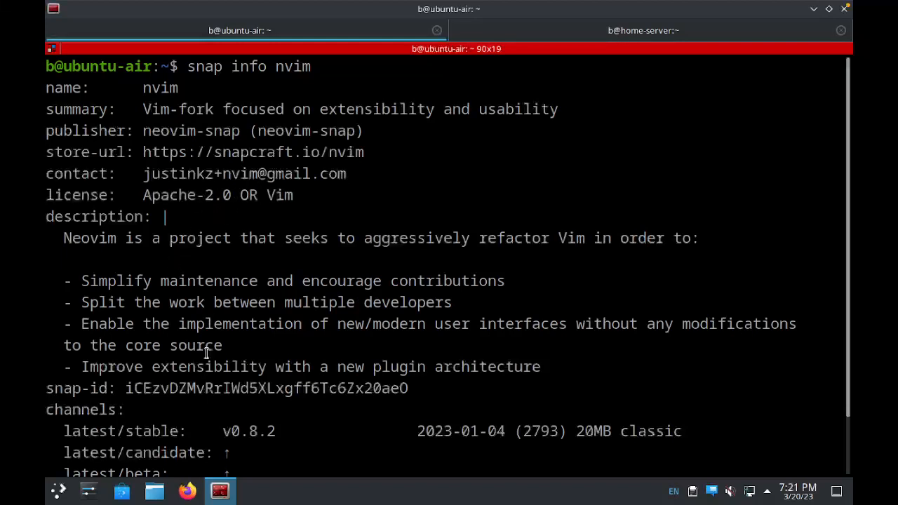
pyautogui.scroll(-2, 116, 428)
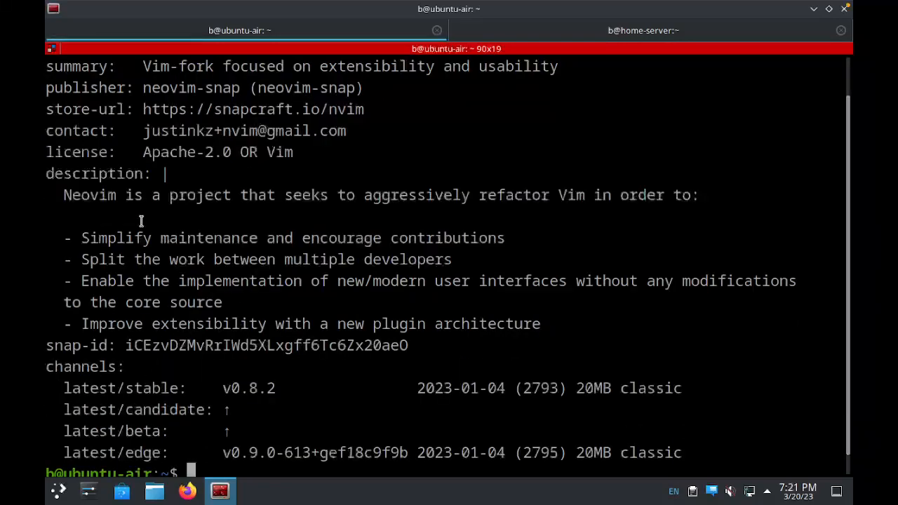
pyautogui.scroll(-1, 158, 291)
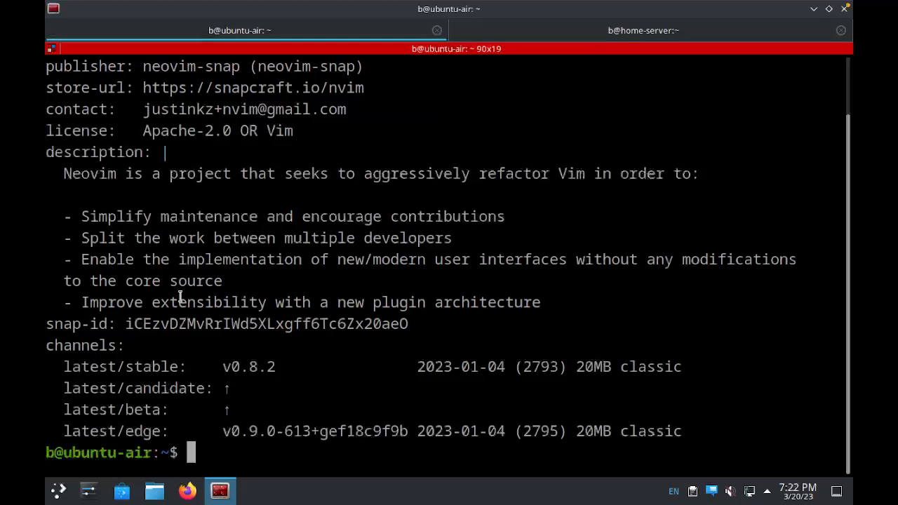
# On the home-server session, run dnf info vim-enhanced and select the command text.
pyautogui.click(525, 31)
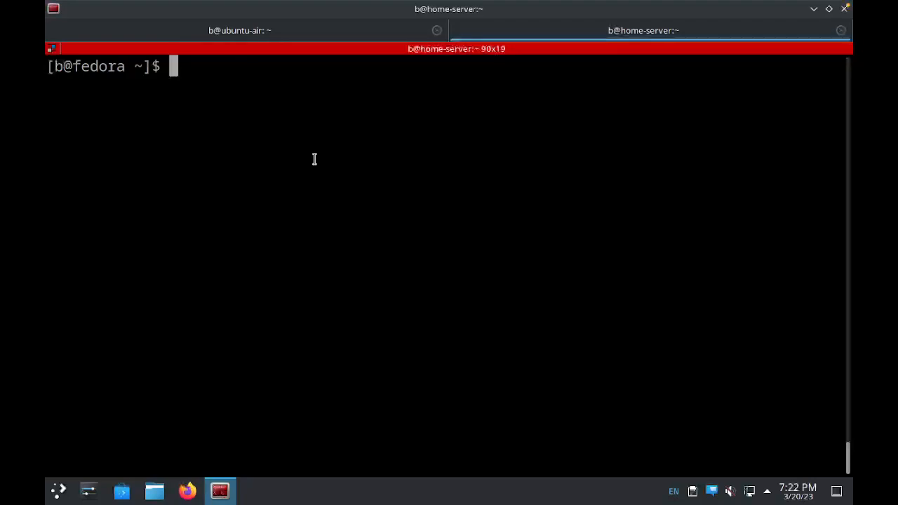
pyautogui.write('dnf info vim-')
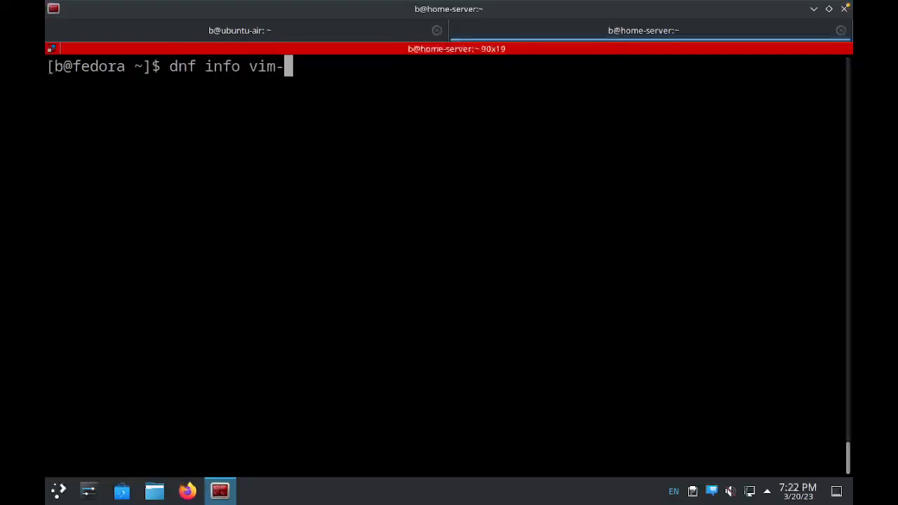
pyautogui.write('enhanced')
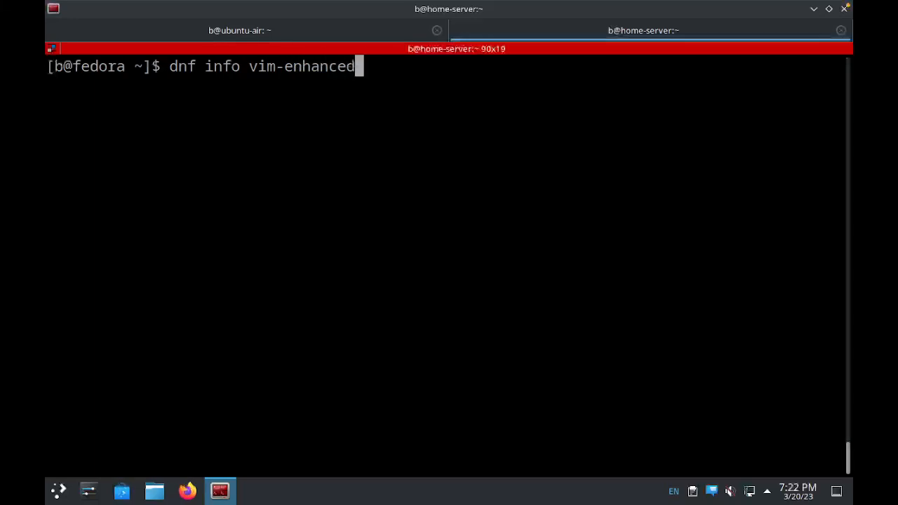
pyautogui.press('Return')
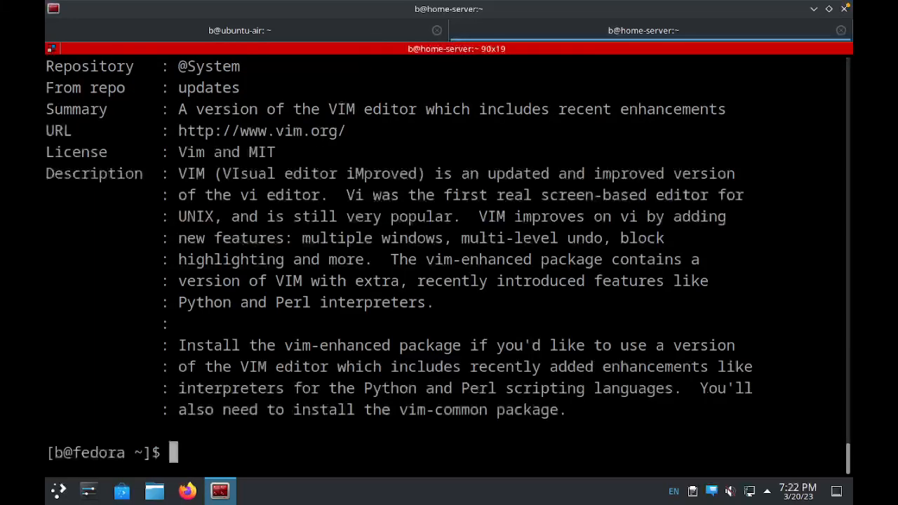
pyautogui.scroll(5, 357, 279)
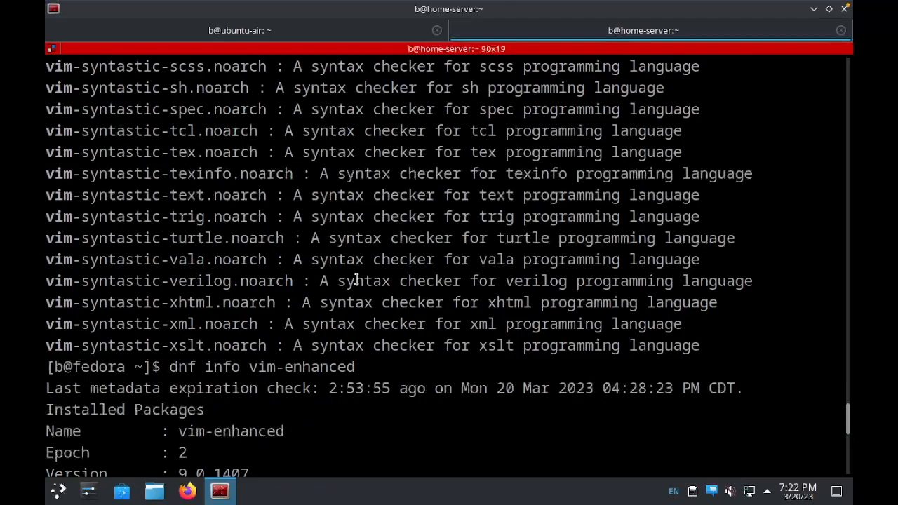
pyautogui.scroll(5, 357, 279)
pyautogui.scroll(5, 357, 280)
pyautogui.scroll(5, 356, 279)
pyautogui.scroll(-4, 357, 279)
pyautogui.scroll(-4, 357, 280)
pyautogui.scroll(-3, 357, 279)
pyautogui.scroll(-5, 357, 279)
pyautogui.scroll(-5, 357, 279)
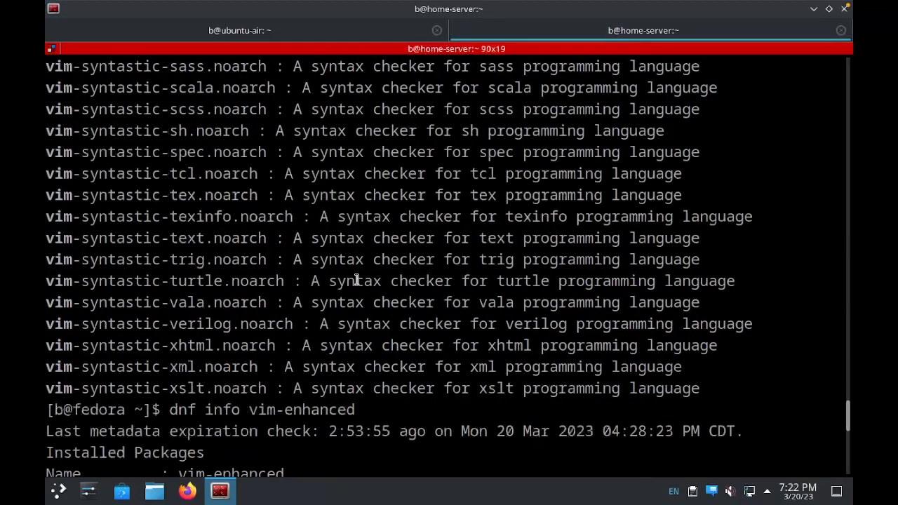
pyautogui.scroll(-5, 357, 279)
pyautogui.scroll(3, 356, 279)
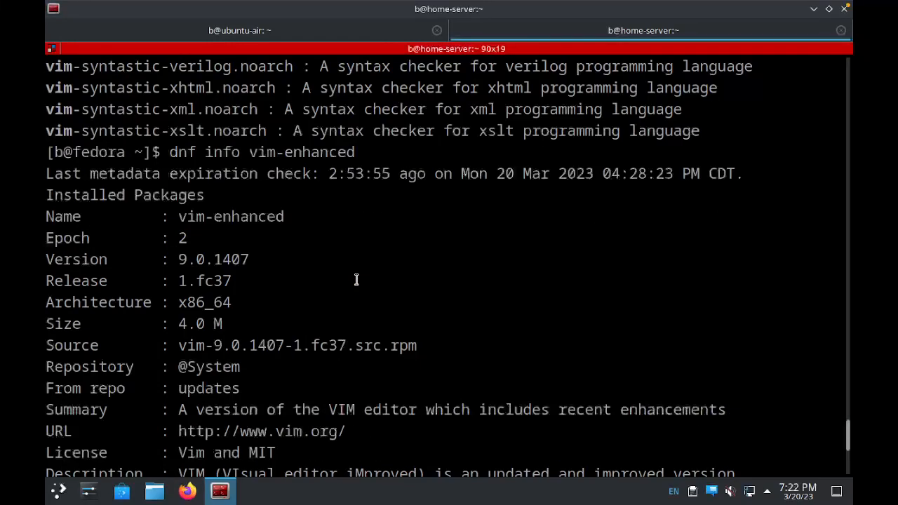
pyautogui.scroll(2, 356, 280)
pyautogui.scroll(3, 356, 279)
pyautogui.scroll(5, 357, 279)
pyautogui.scroll(-3, 357, 279)
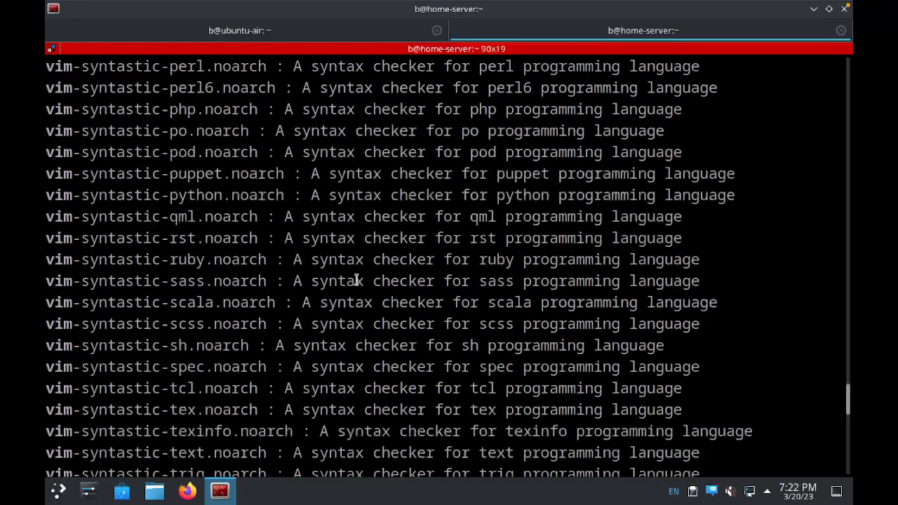
pyautogui.scroll(-4, 357, 279)
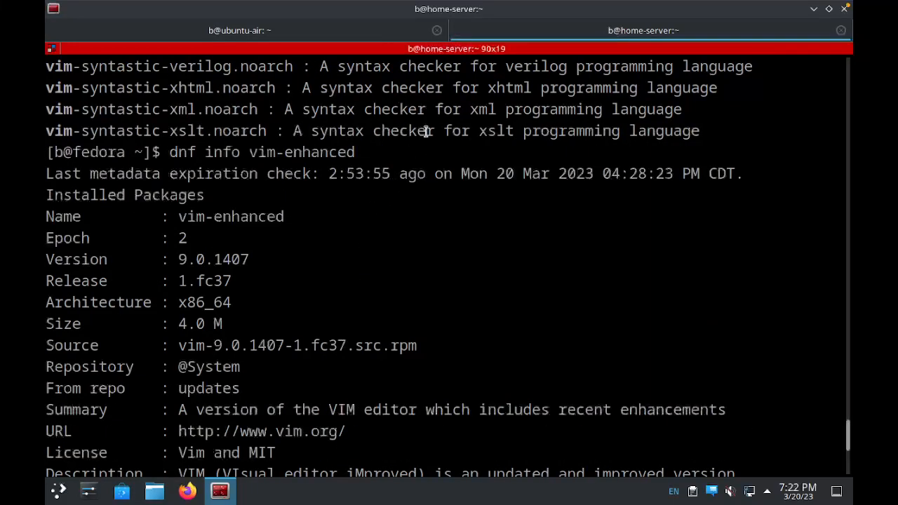
pyautogui.scroll(5, 421, 133)
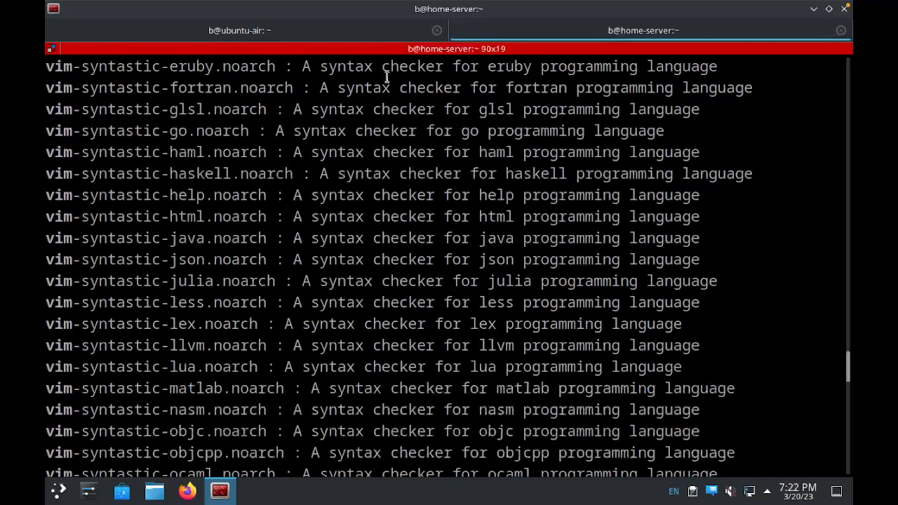
pyautogui.scroll(5, 379, 106)
pyautogui.scroll(1, 358, 176)
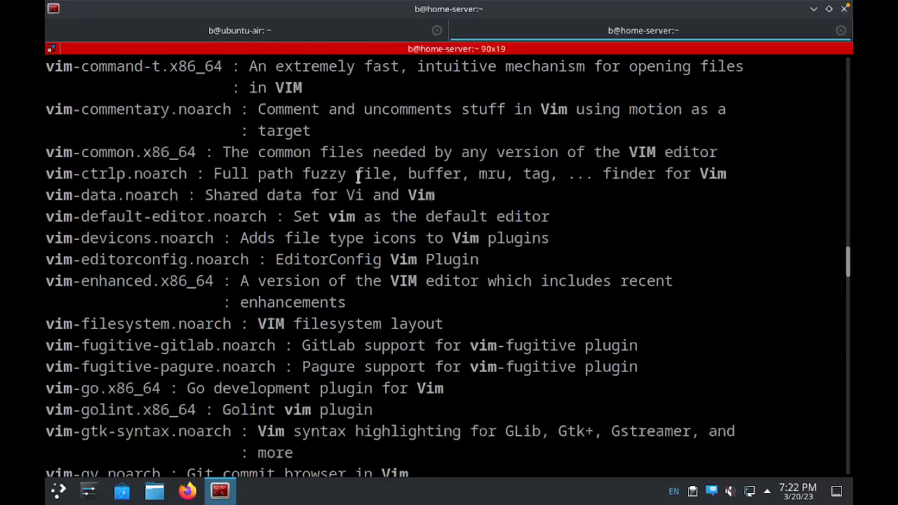
pyautogui.scroll(-5, 357, 177)
pyautogui.scroll(-3, 357, 177)
pyautogui.scroll(5, 357, 176)
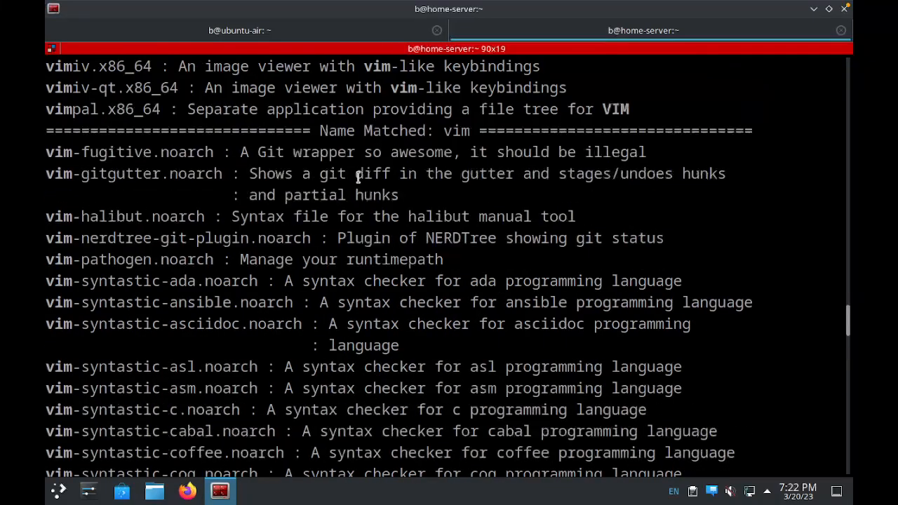
pyautogui.scroll(5, 358, 177)
pyautogui.scroll(-3, 358, 177)
pyautogui.scroll(-8, 358, 176)
pyautogui.scroll(-5, 358, 176)
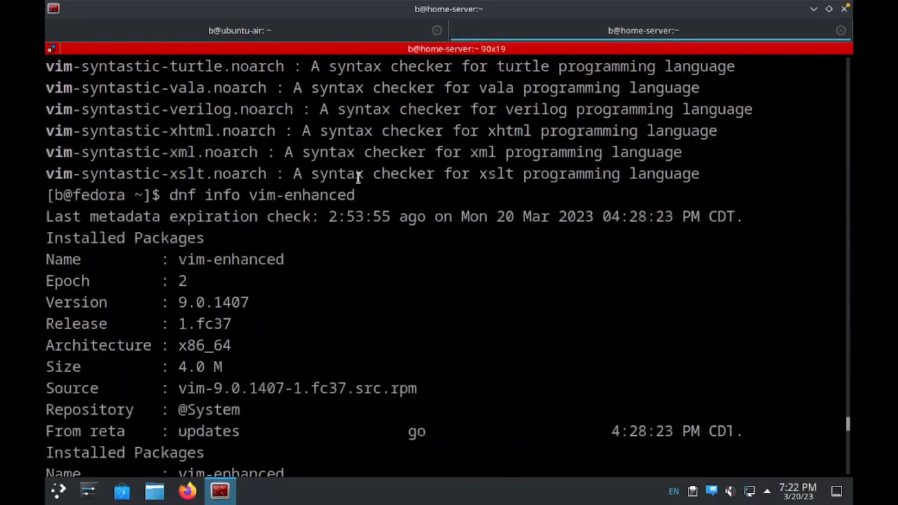
pyautogui.scroll(-5, 357, 177)
pyautogui.scroll(2, 357, 176)
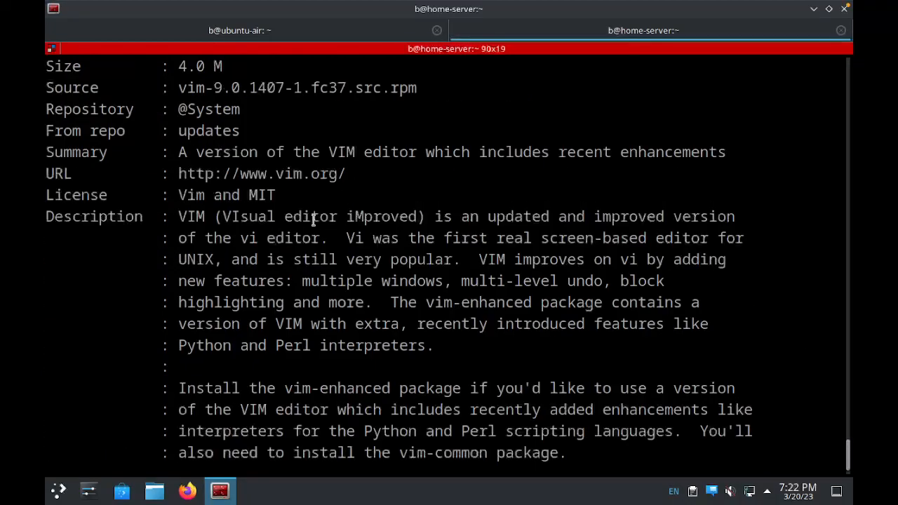
pyautogui.scroll(3, 300, 229)
pyautogui.scroll(2, 317, 217)
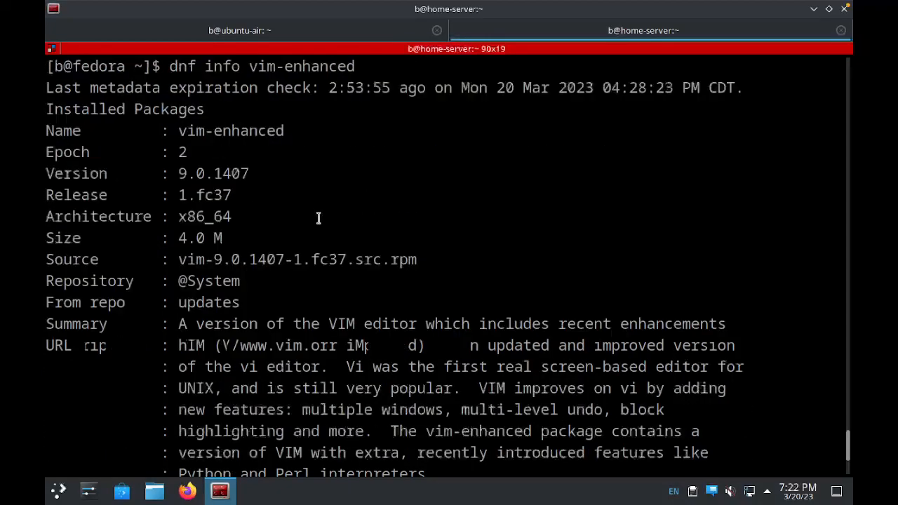
pyautogui.scroll(2, 317, 217)
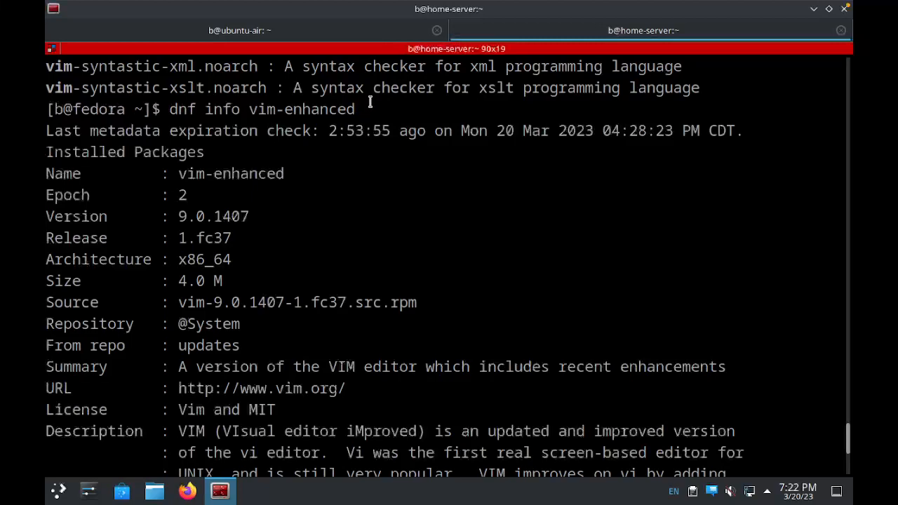
pyautogui.moveTo(359, 109); pyautogui.dragTo(169, 109)
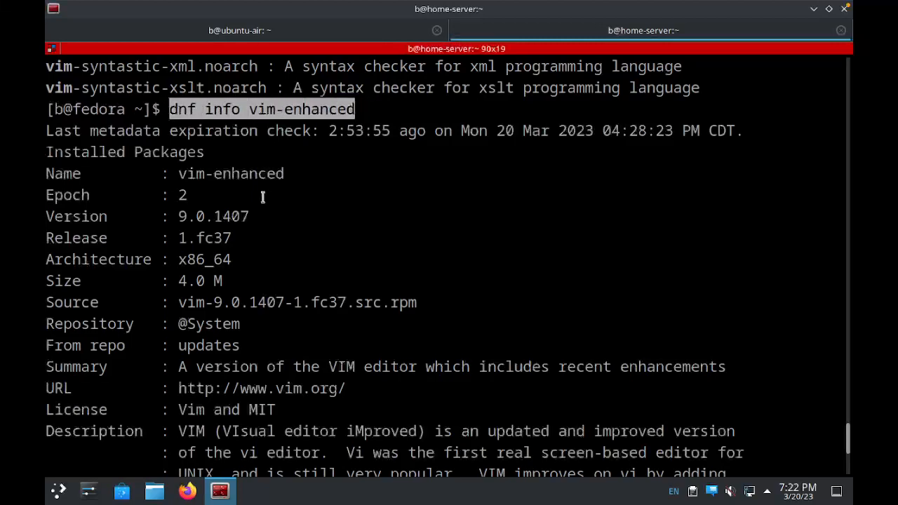
pyautogui.scroll(-2, 266, 199)
pyautogui.scroll(-5, 266, 210)
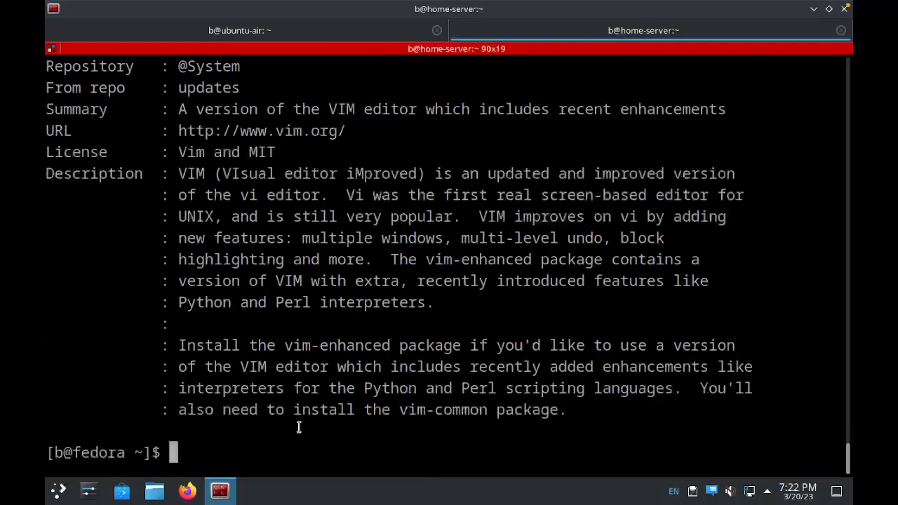
pyautogui.scroll(5, 258, 263)
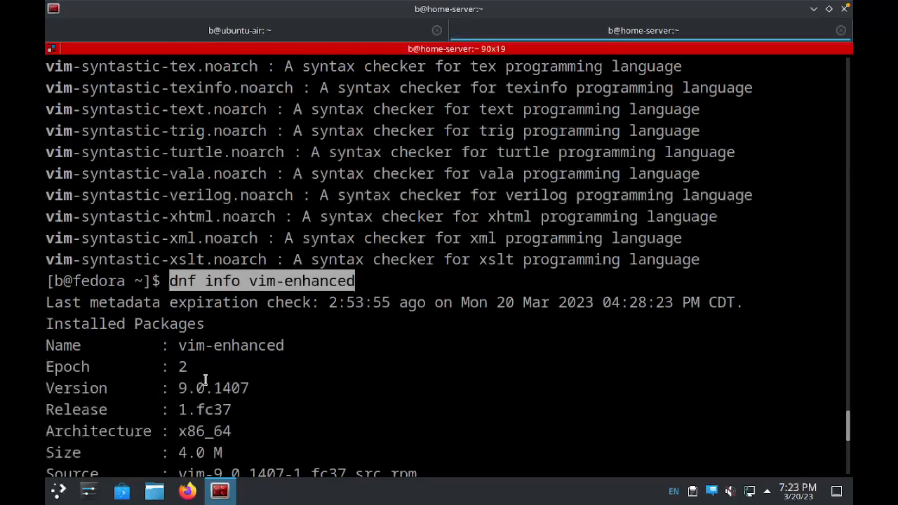
pyautogui.scroll(-2, 222, 412)
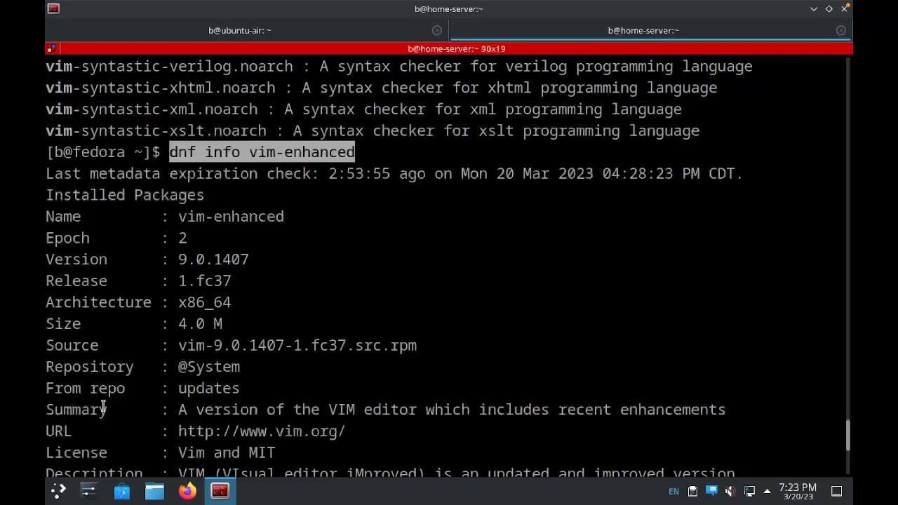
pyautogui.scroll(-1, 104, 407)
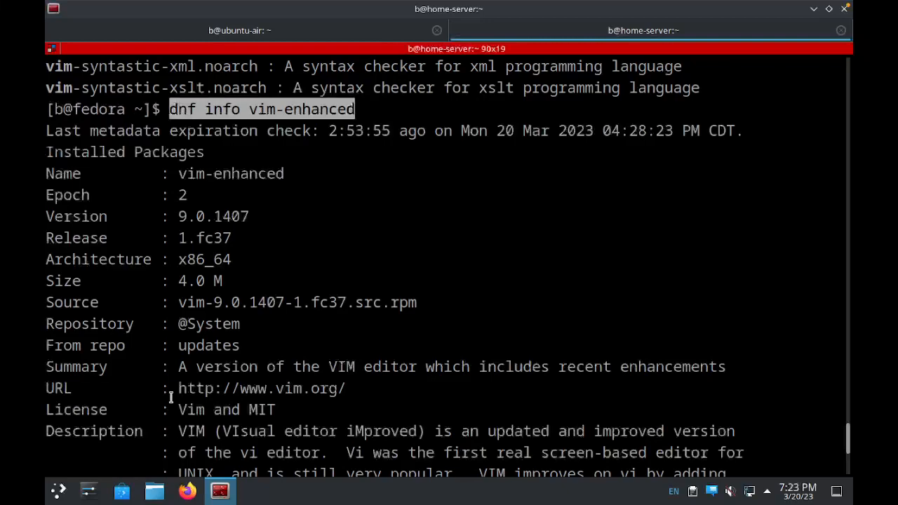
pyautogui.scroll(-3, 171, 397)
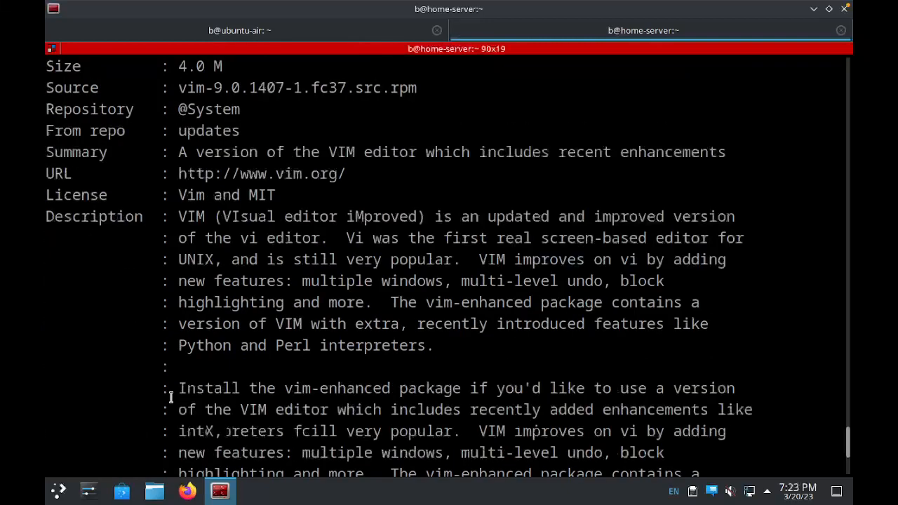